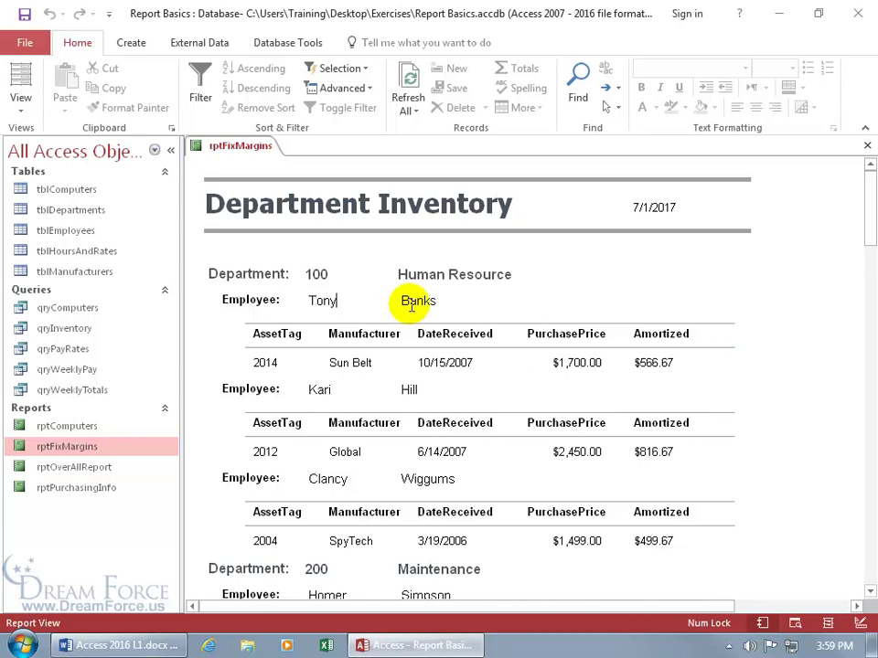
Show the rptFixMargins report in Print Preview, check page 2 as a whole page, and return to page 1.
right_click(257, 150)
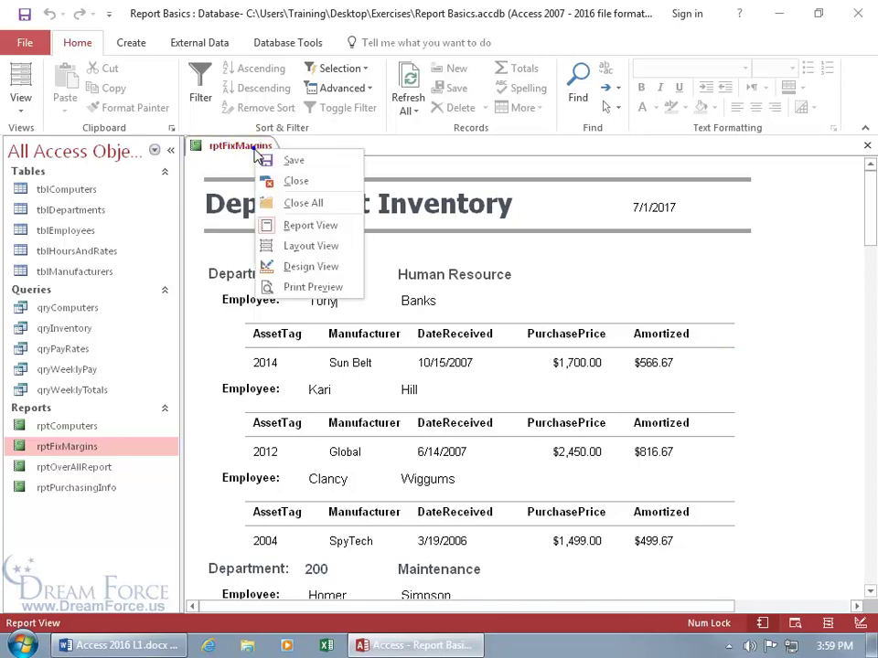
click(311, 289)
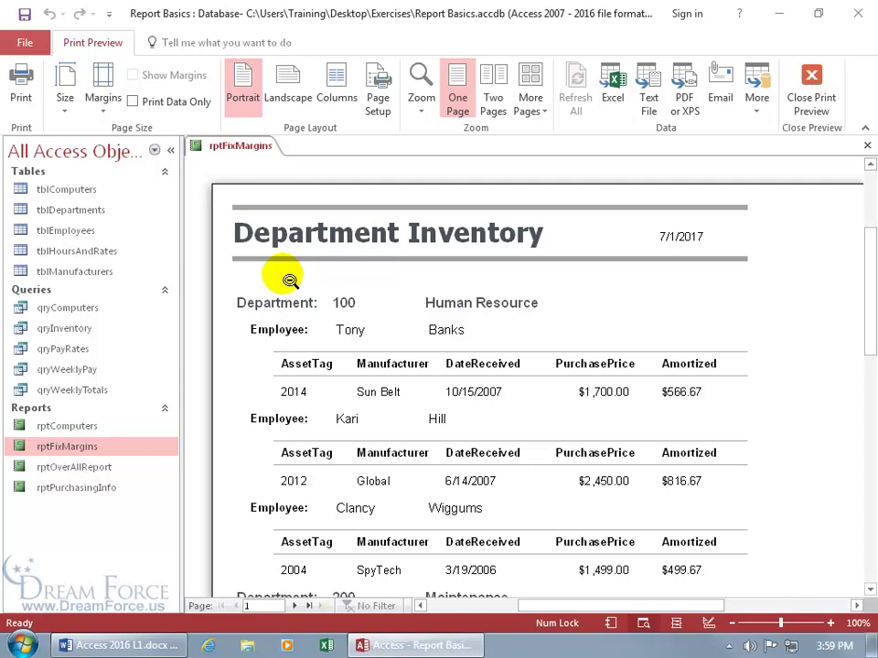
click(295, 607)
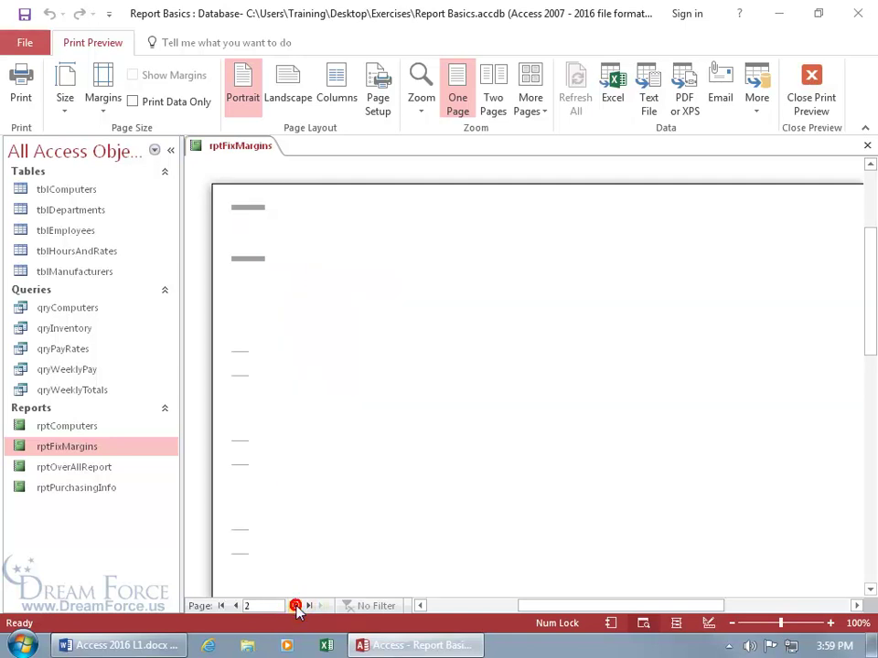
click(300, 405)
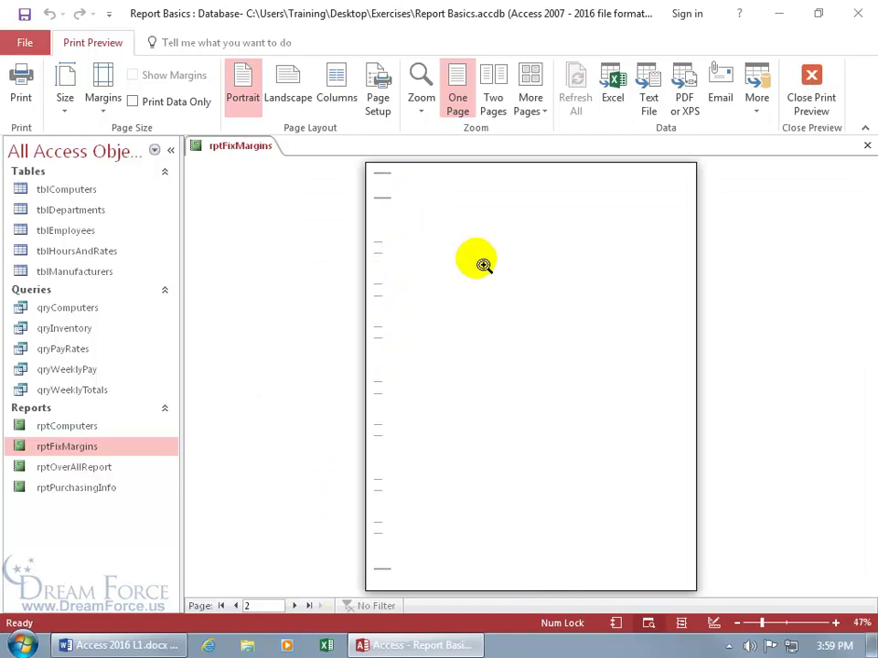
click(235, 606)
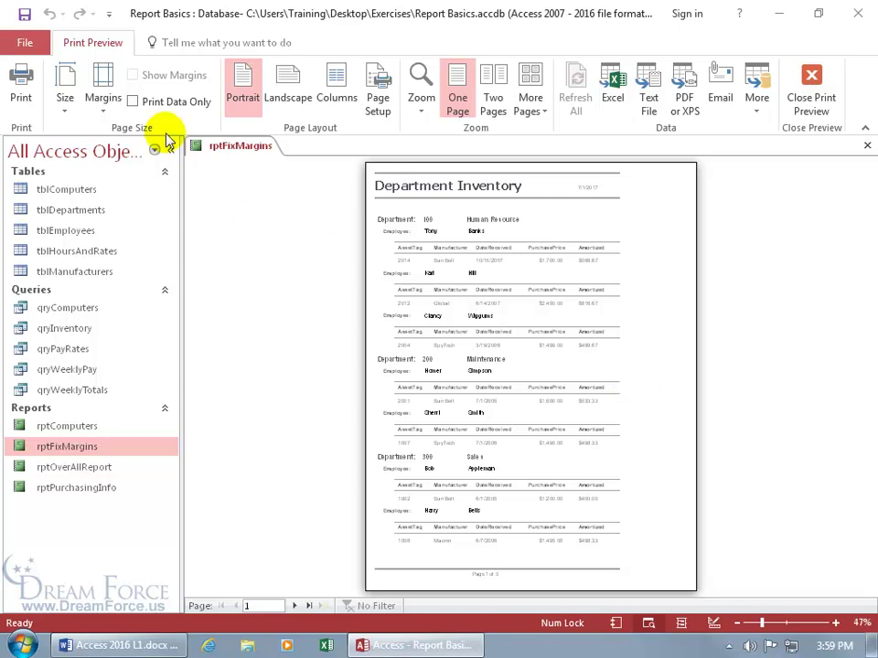
Review the margin presets and the report's Page Setup margins without changing anything.
click(105, 110)
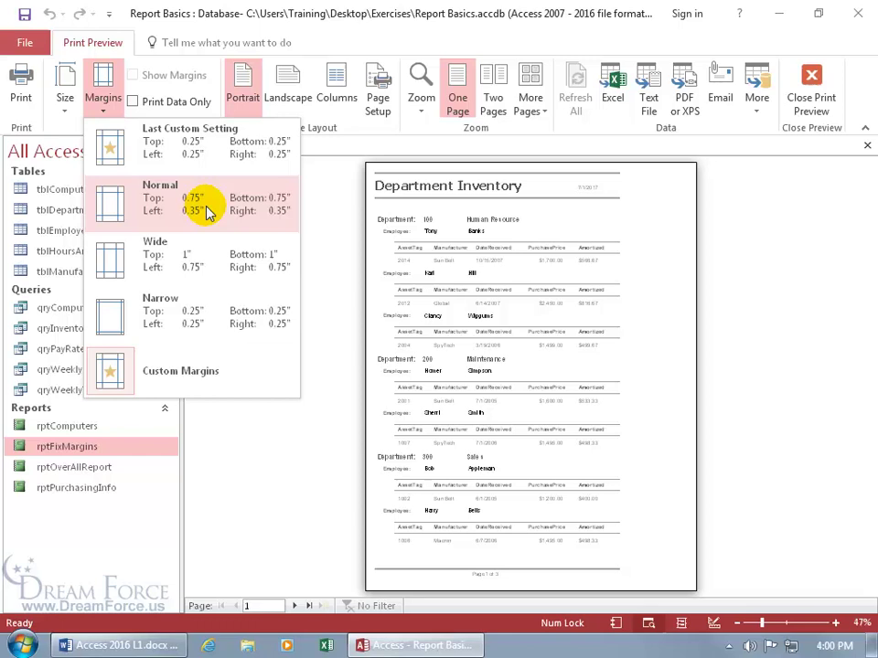
click(249, 211)
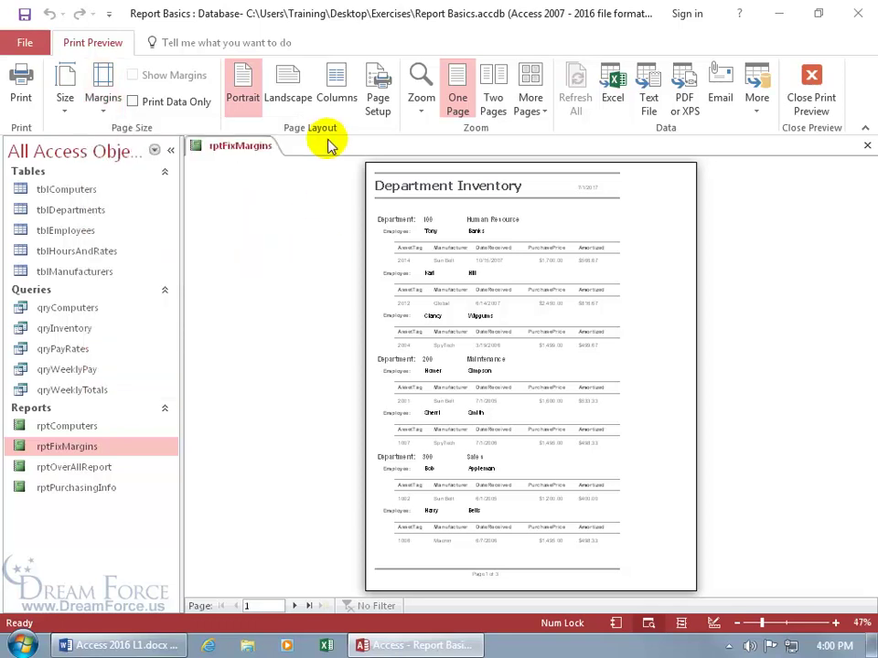
click(378, 105)
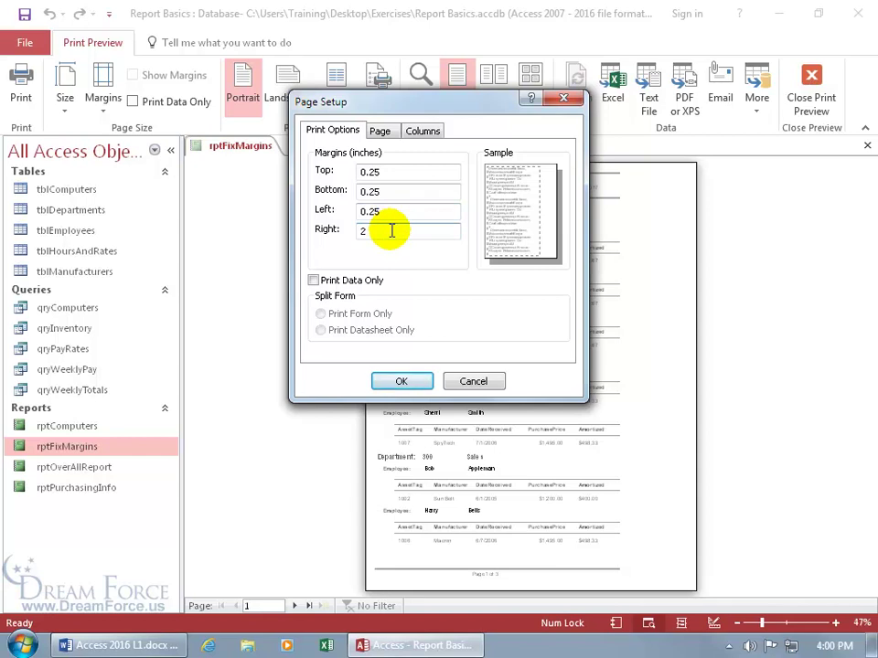
click(471, 382)
Leave the print preview and open the rptFixMargins report in Design View.
click(811, 97)
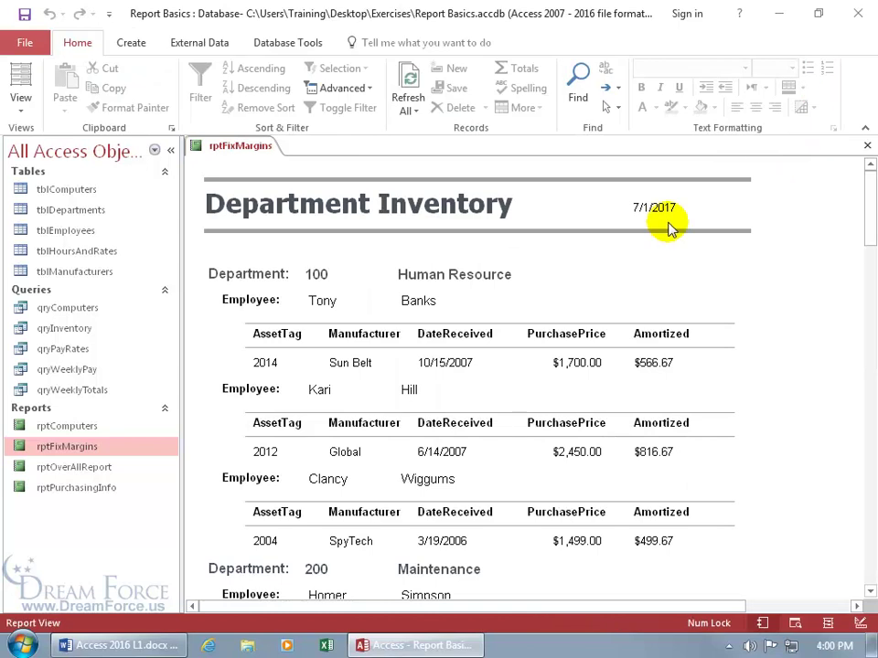
right_click(242, 150)
click(285, 263)
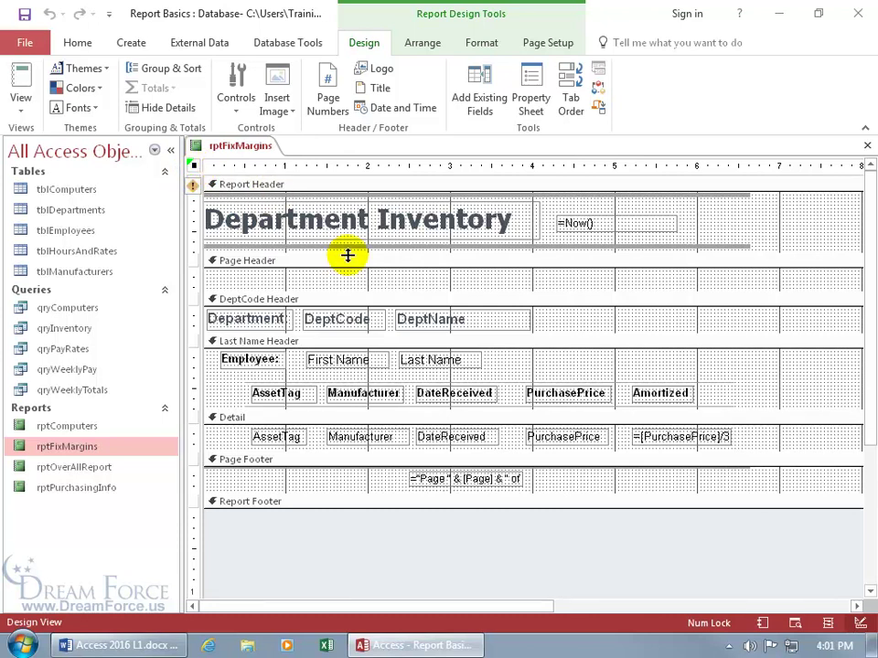
Try selecting the title label, the whole report and all of its controls at once, and clear the selection.
click(385, 236)
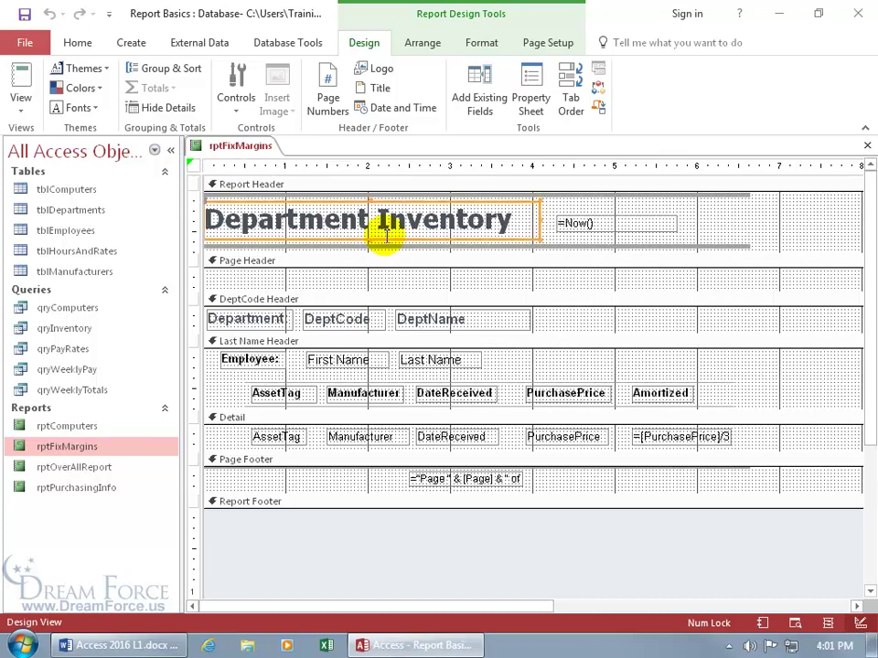
click(194, 168)
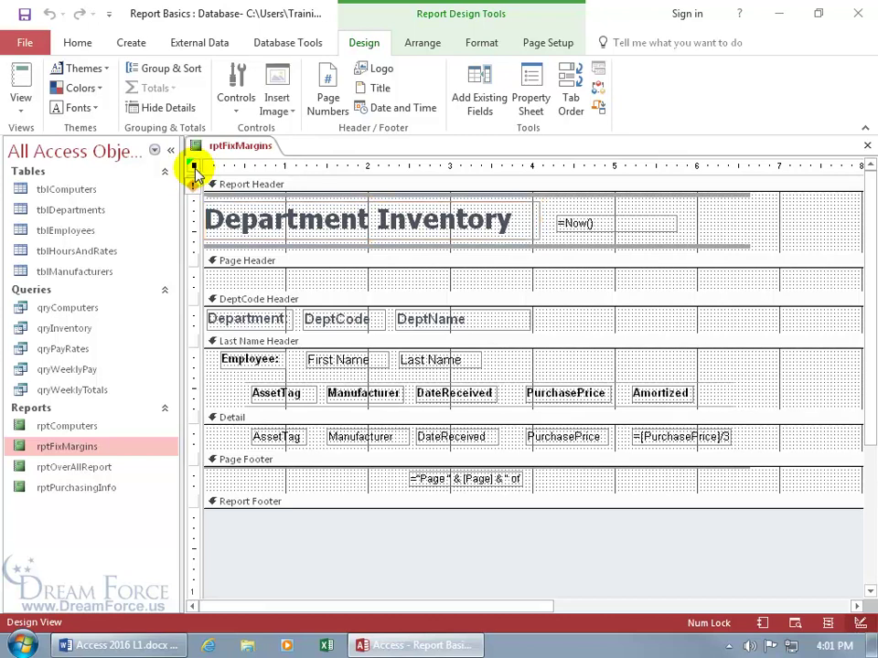
click(327, 205)
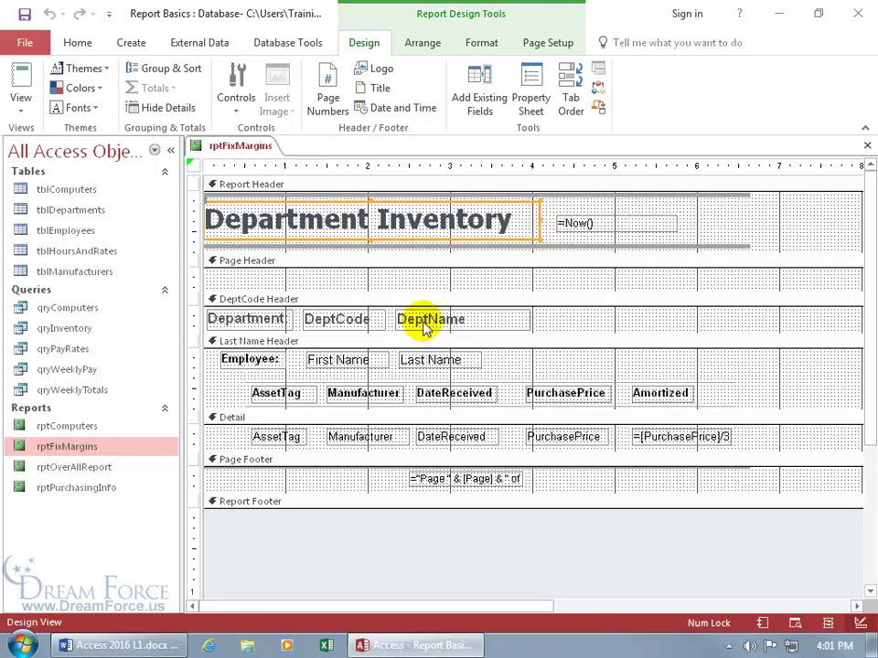
click(481, 43)
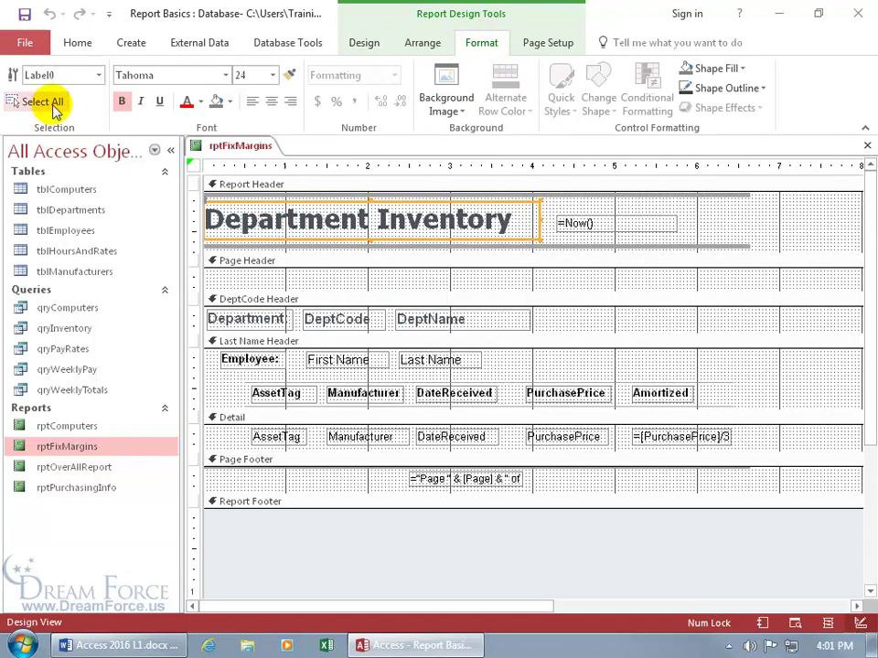
click(52, 104)
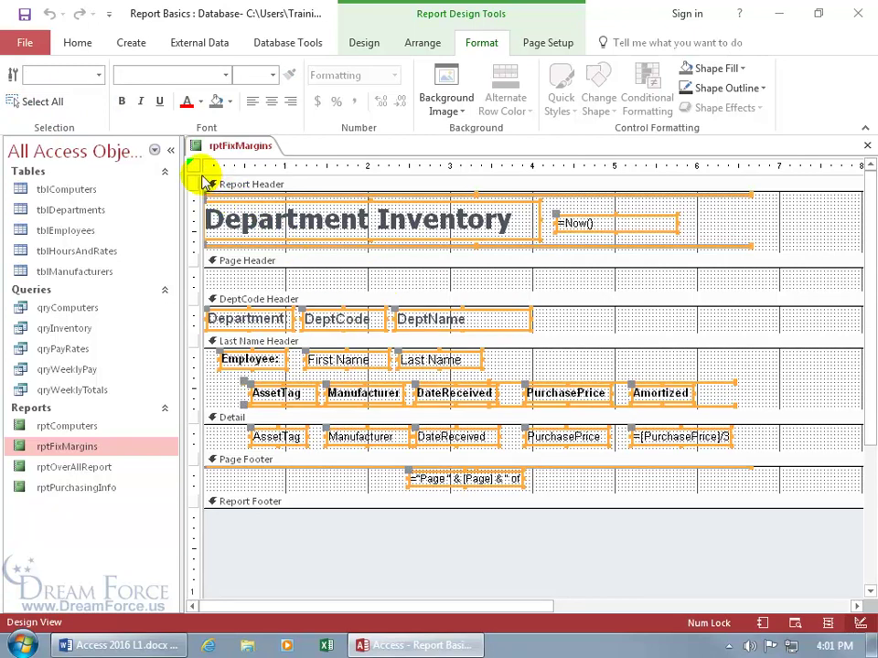
click(490, 279)
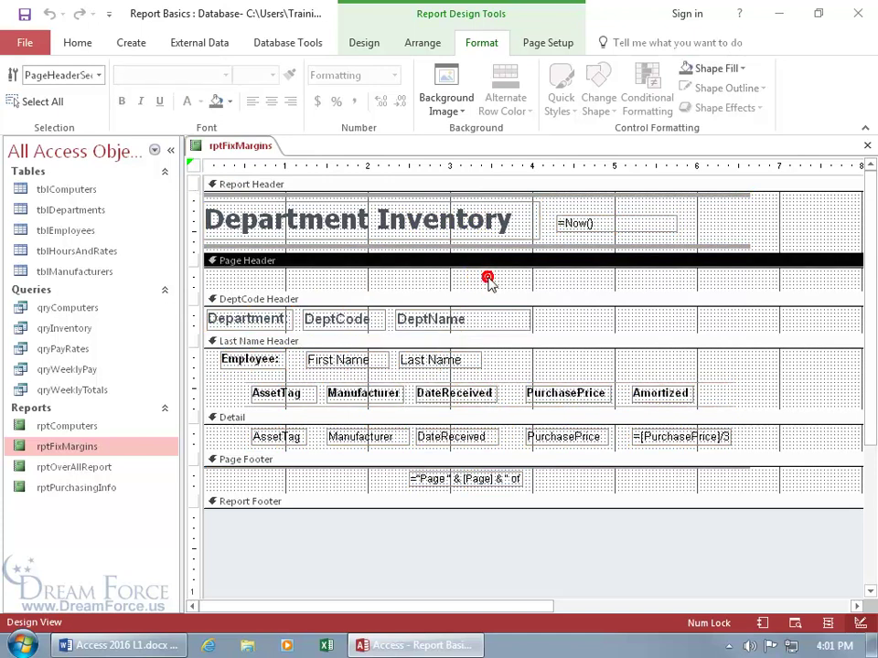
View the property sheet for the whole report and close it.
click(194, 169)
double_click(193, 169)
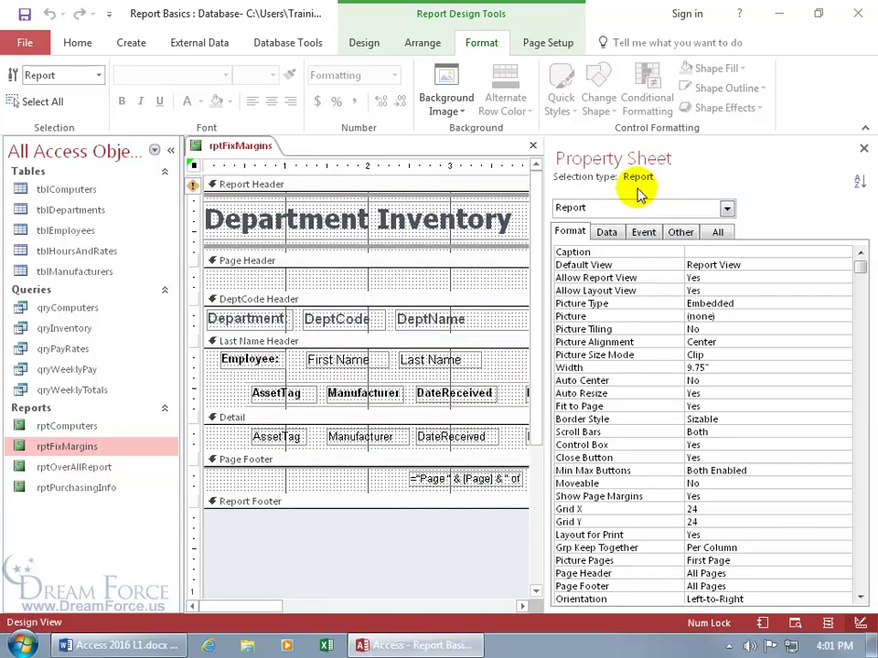
click(863, 147)
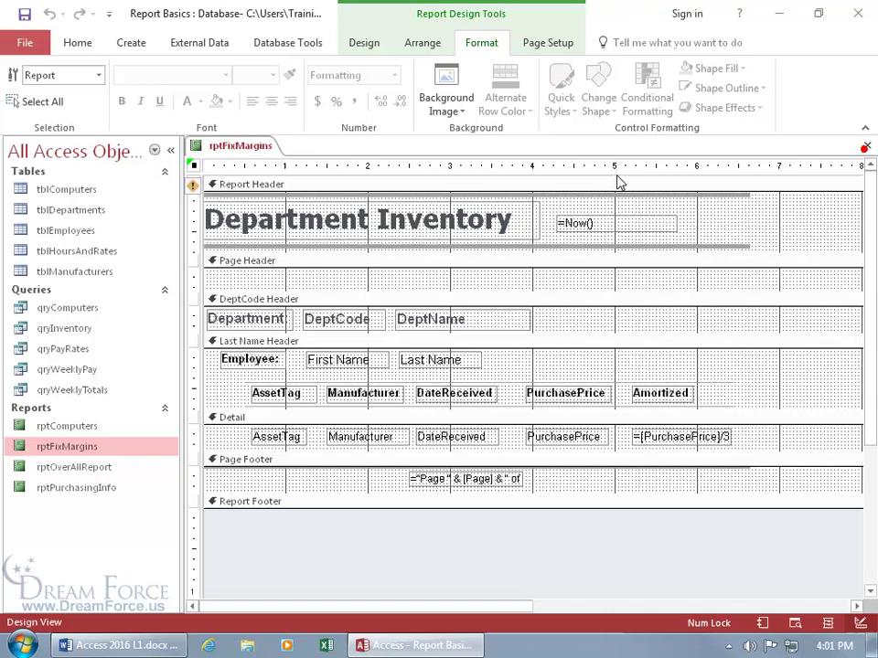
Select the whole report and examine its error indicator's explanation and suggested fixes.
click(196, 168)
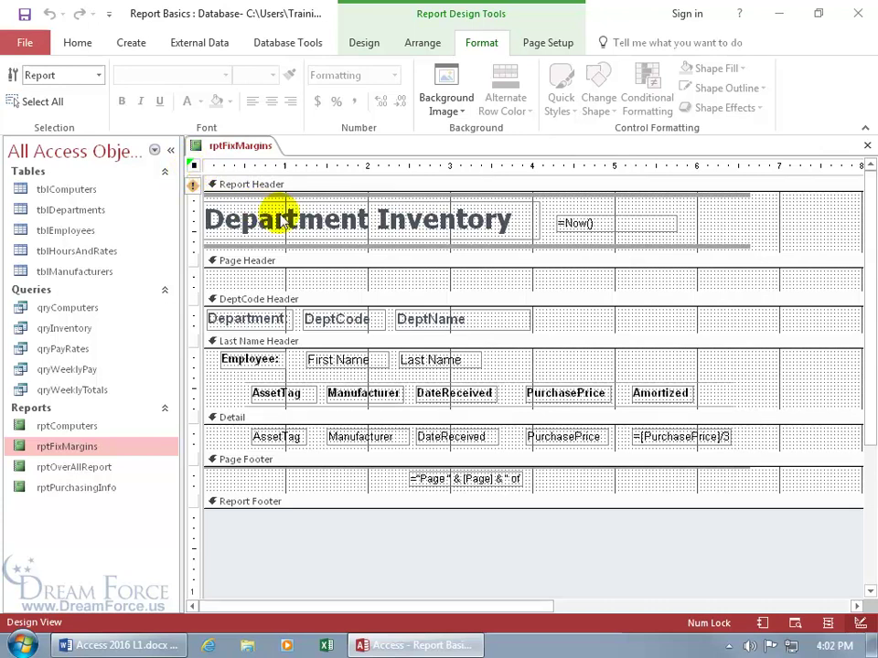
click(285, 218)
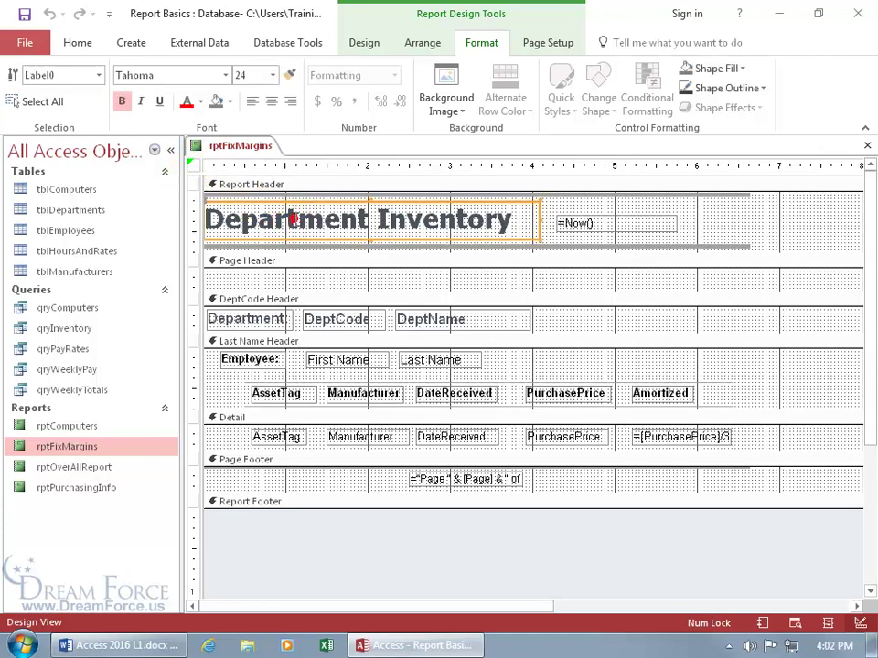
click(194, 169)
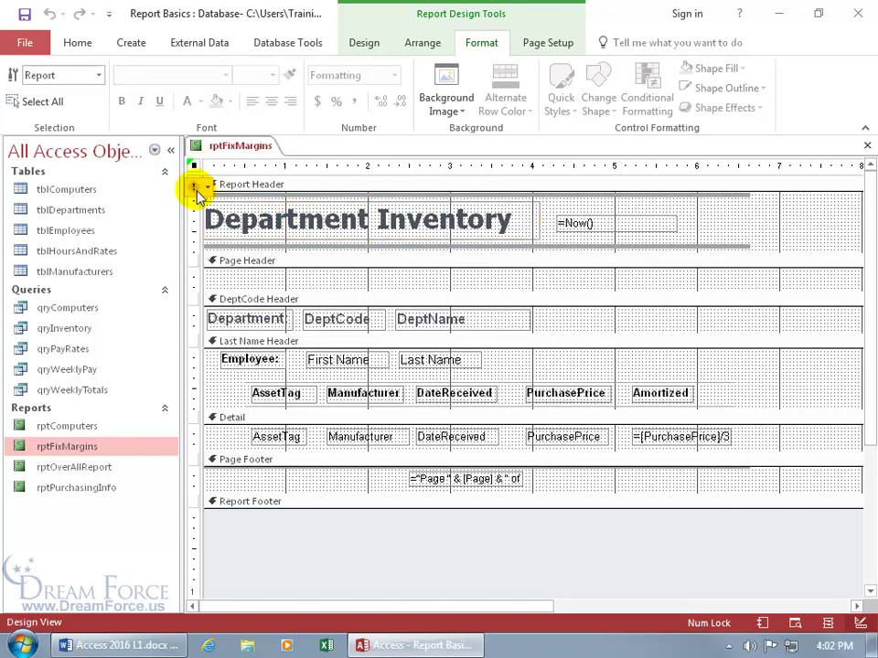
mouse_move(196, 190)
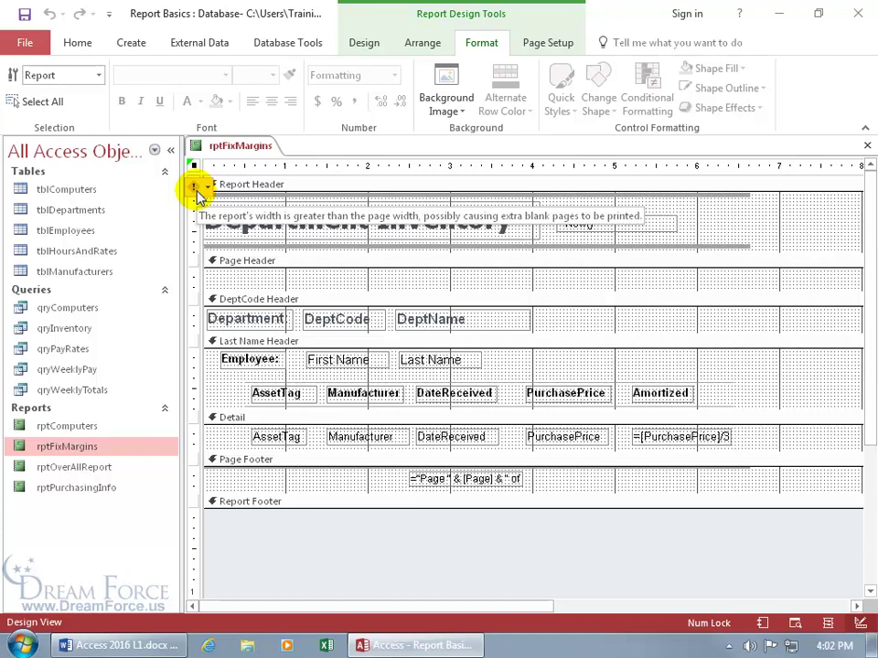
click(196, 189)
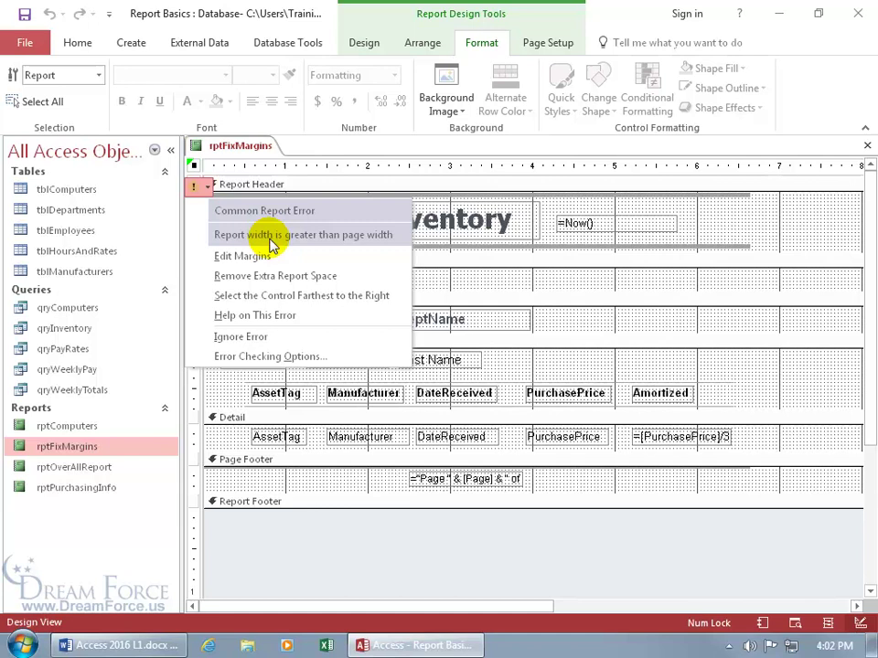
click(439, 278)
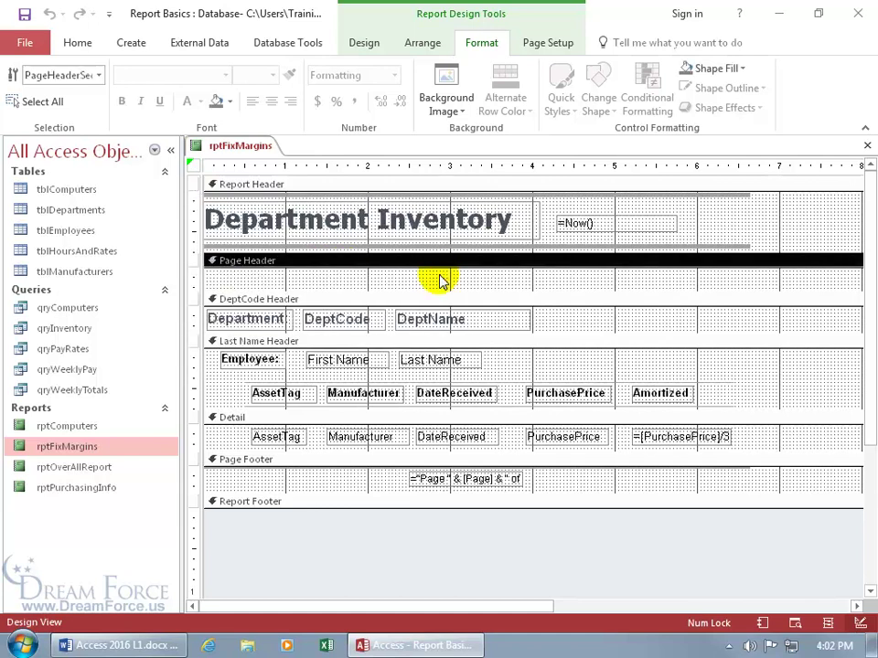
click(193, 167)
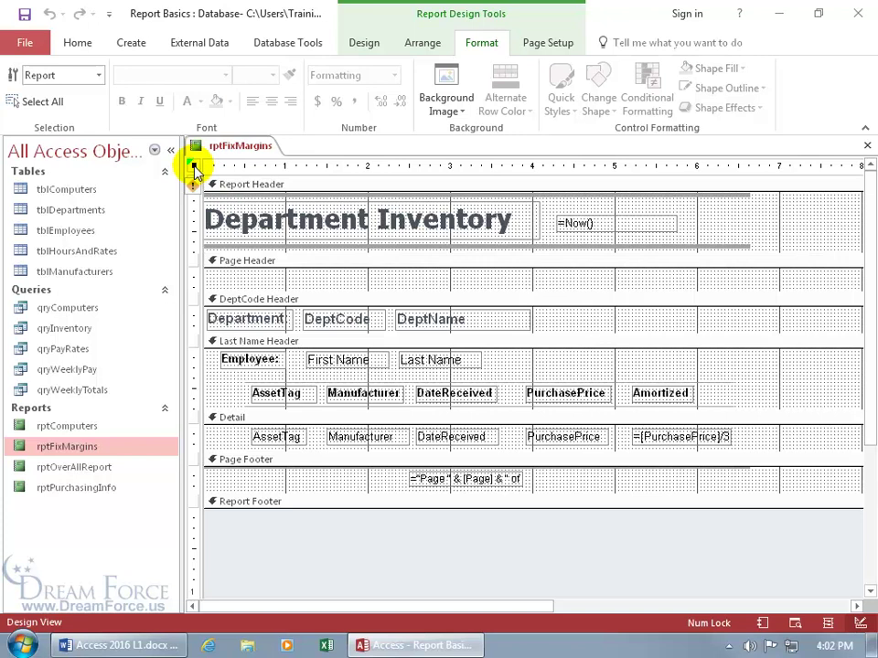
mouse_move(197, 192)
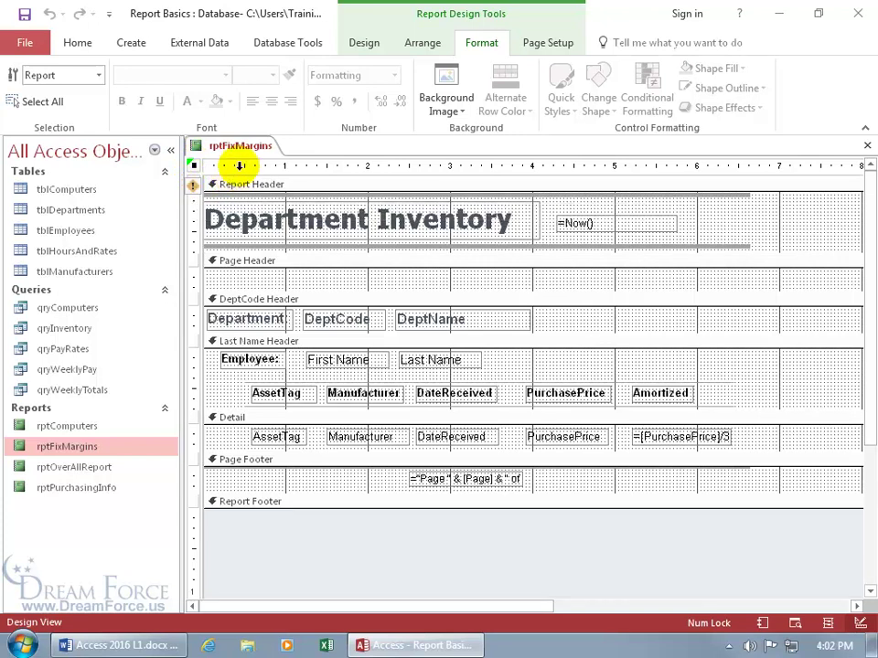
Set the report's right page margin to 0.25 inches in Page Setup.
click(553, 44)
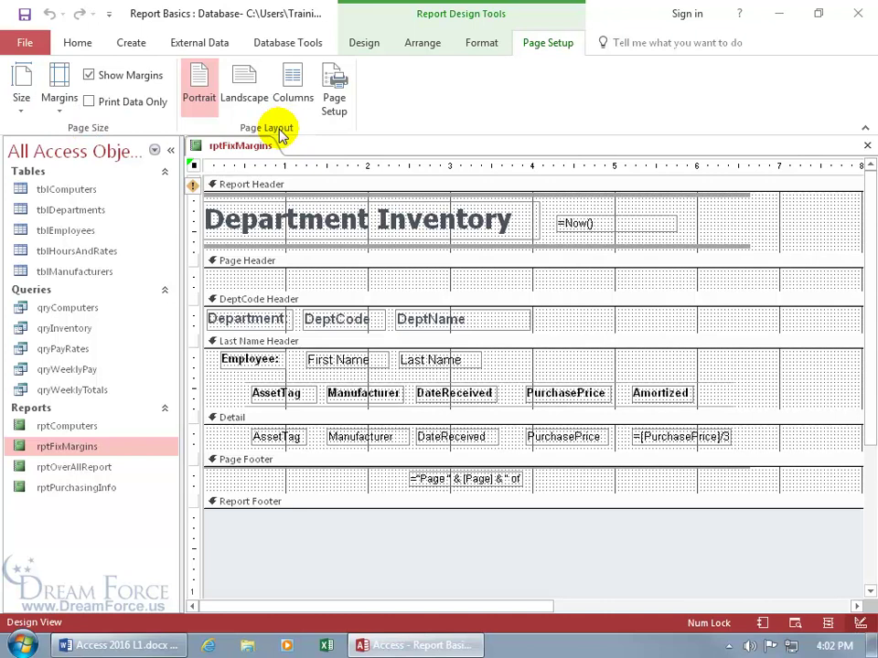
click(336, 105)
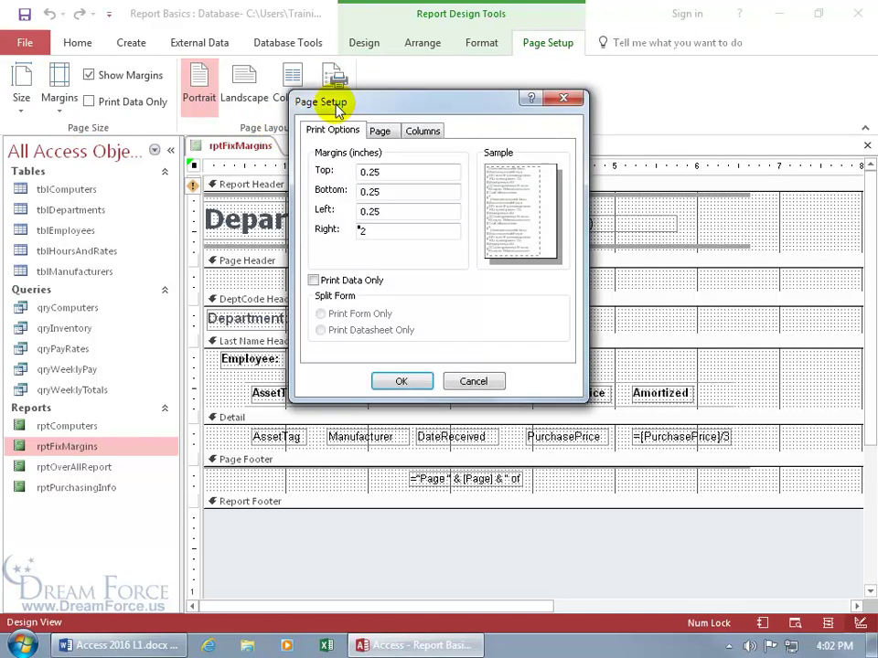
double_click(364, 231)
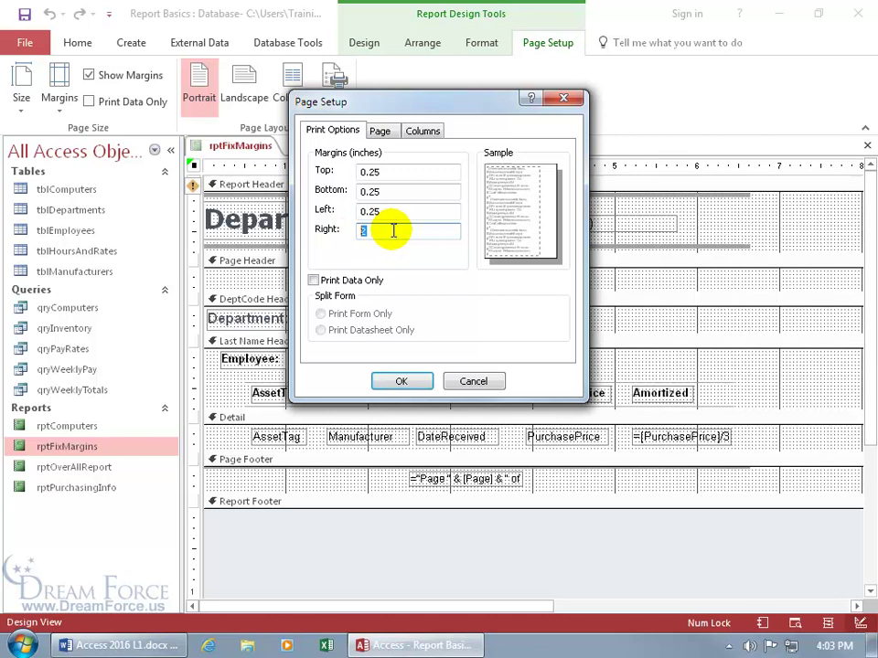
text(0.25)
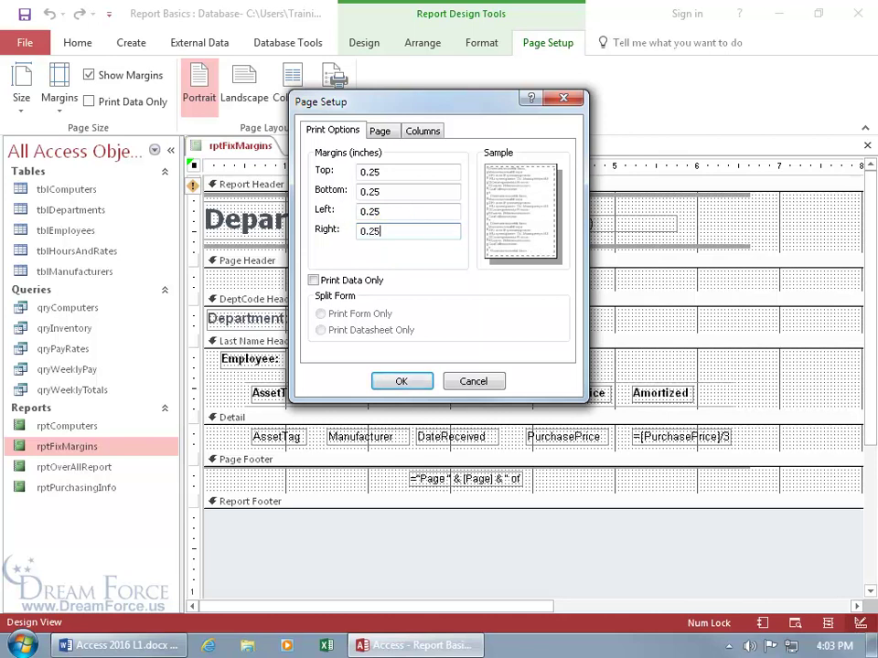
click(410, 385)
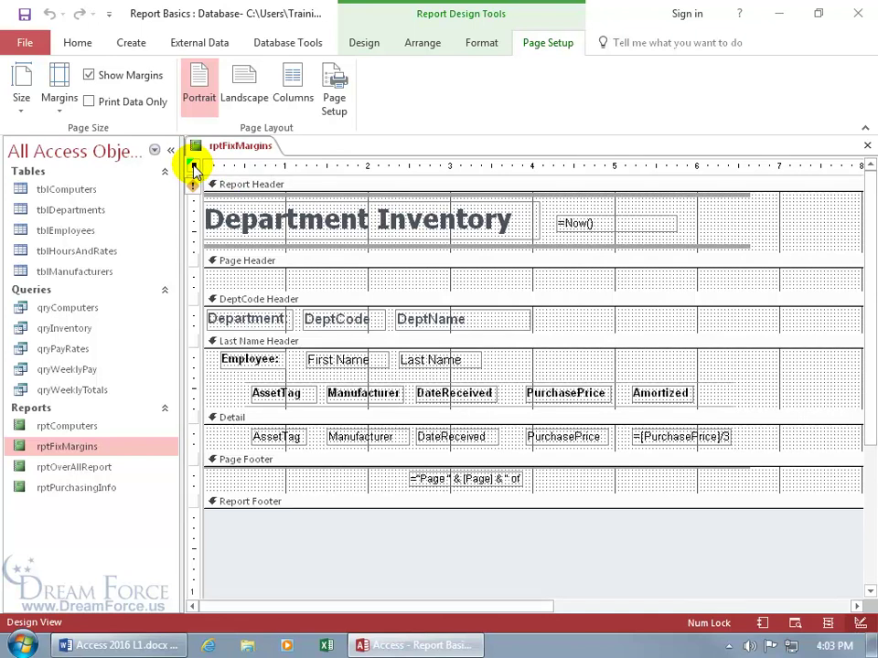
Inspect the report's right edge in Design View and check page 2 in Print Preview.
drag(401, 606, 598, 617)
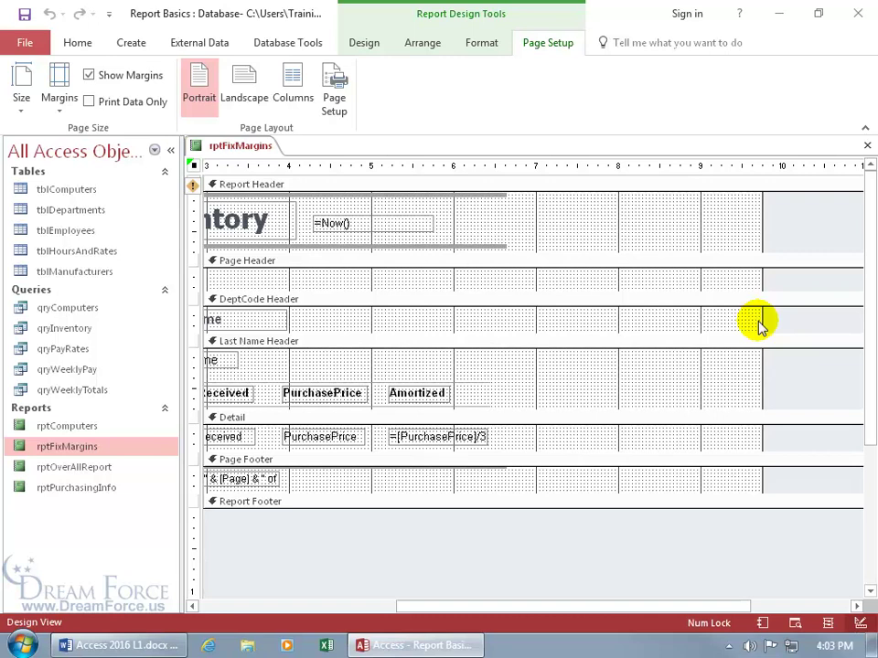
right_click(245, 146)
click(287, 284)
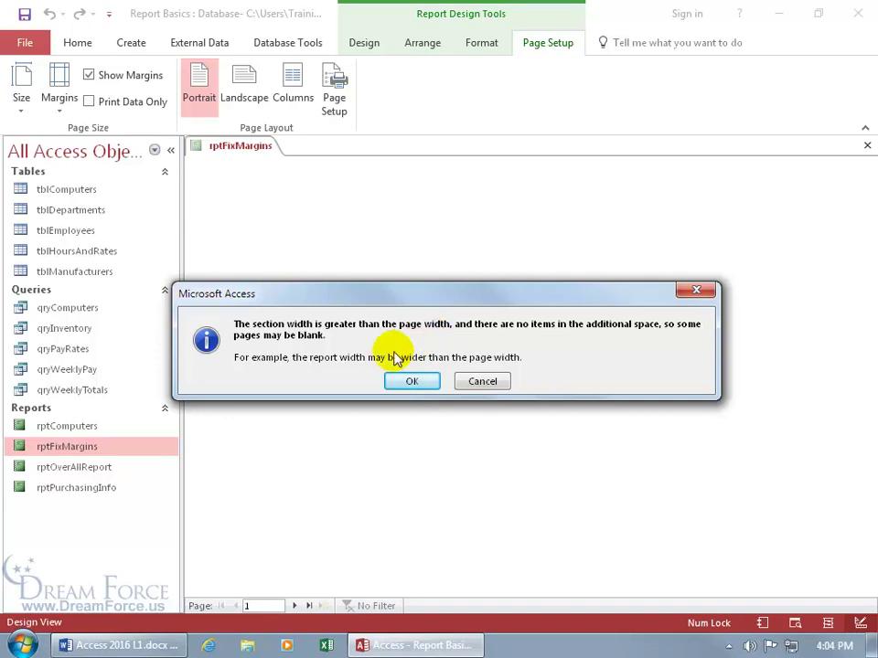
click(416, 382)
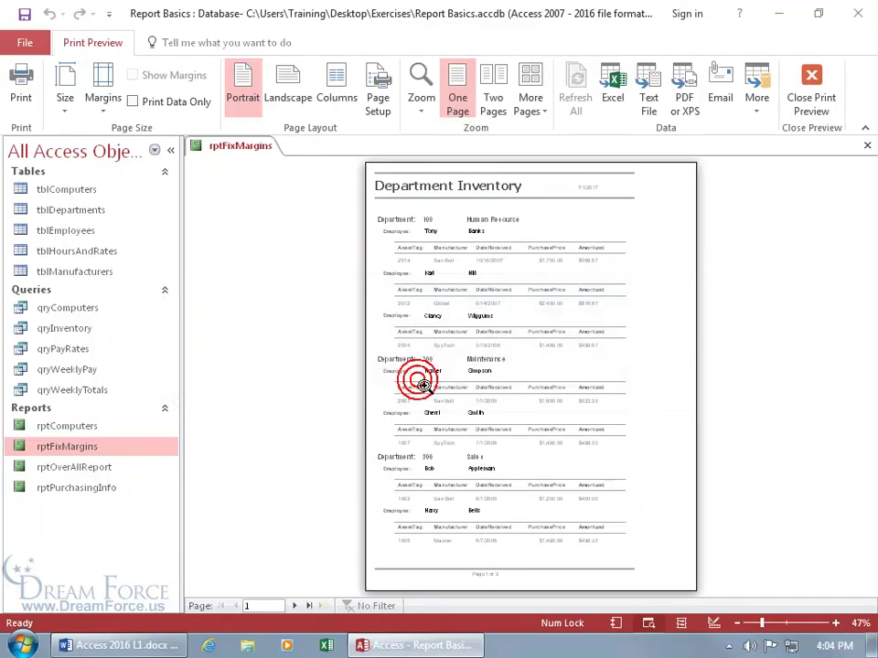
click(297, 606)
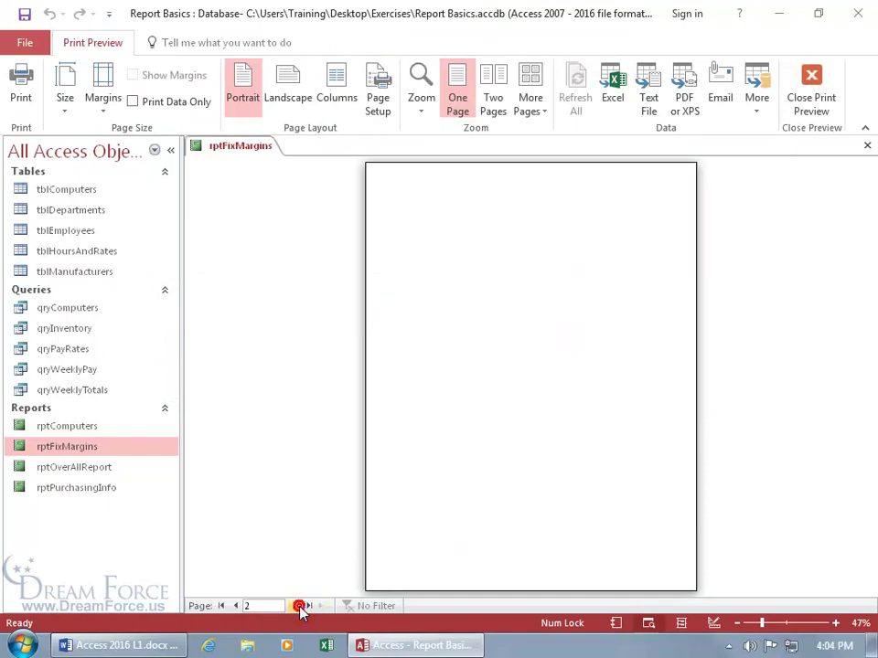
Narrow the report in Design View to the edge of its header lines, about 6.6 inches wide.
right_click(378, 224)
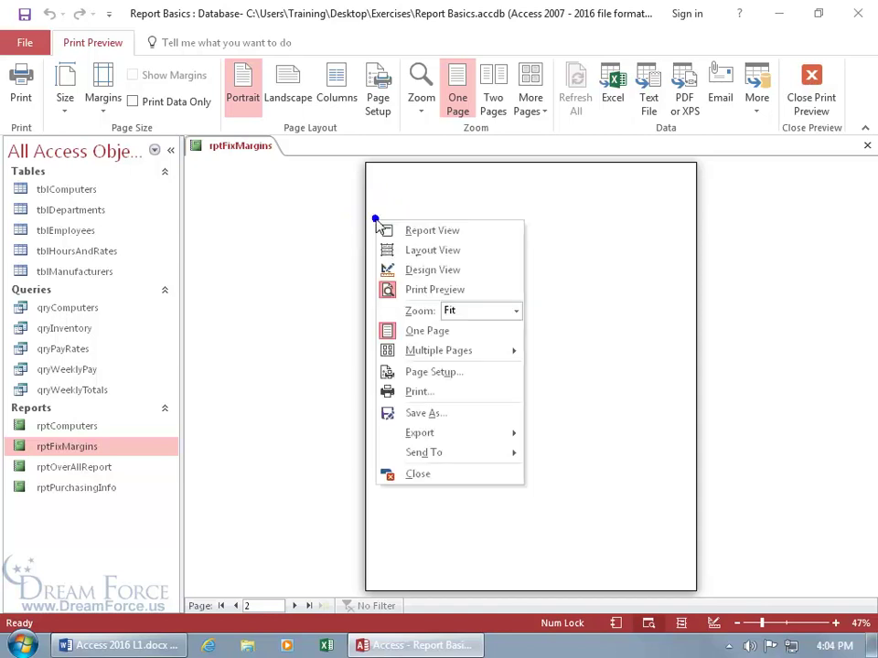
click(399, 270)
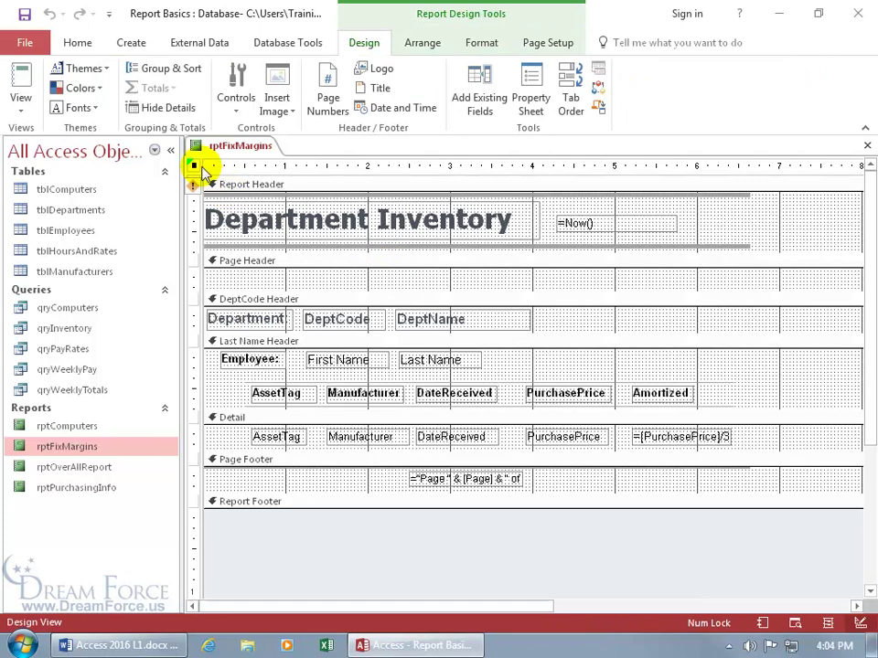
click(350, 605)
drag(360, 607, 524, 607)
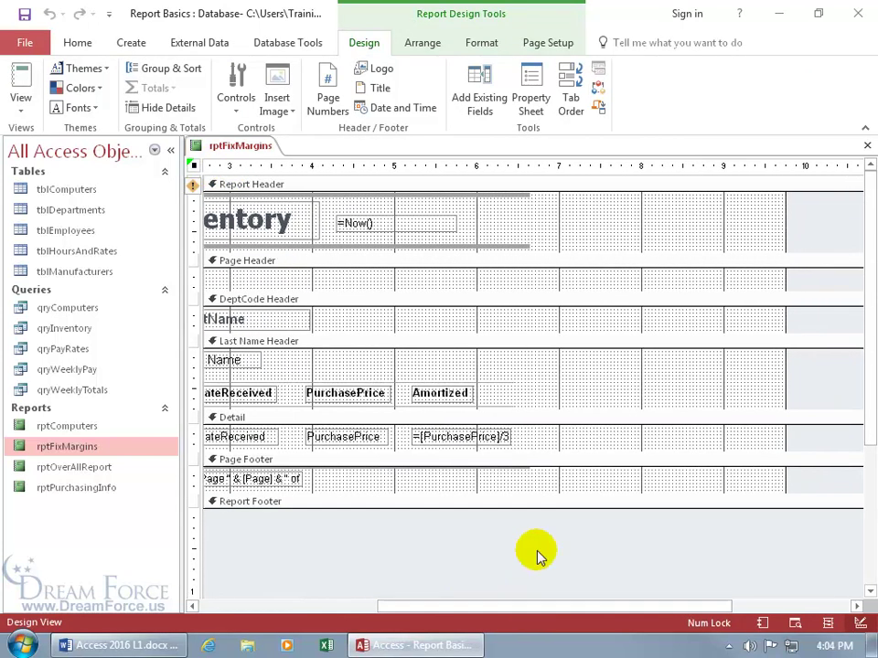
drag(784, 358, 476, 366)
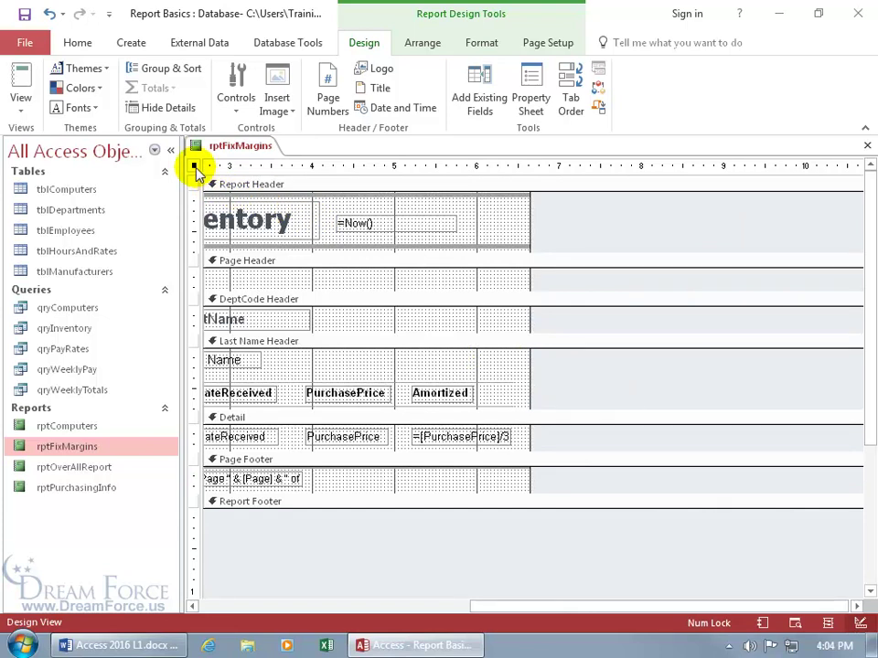
Widen the report past the 11-inch ruler mark and inspect its right margin guides in Layout View.
drag(531, 366, 768, 374)
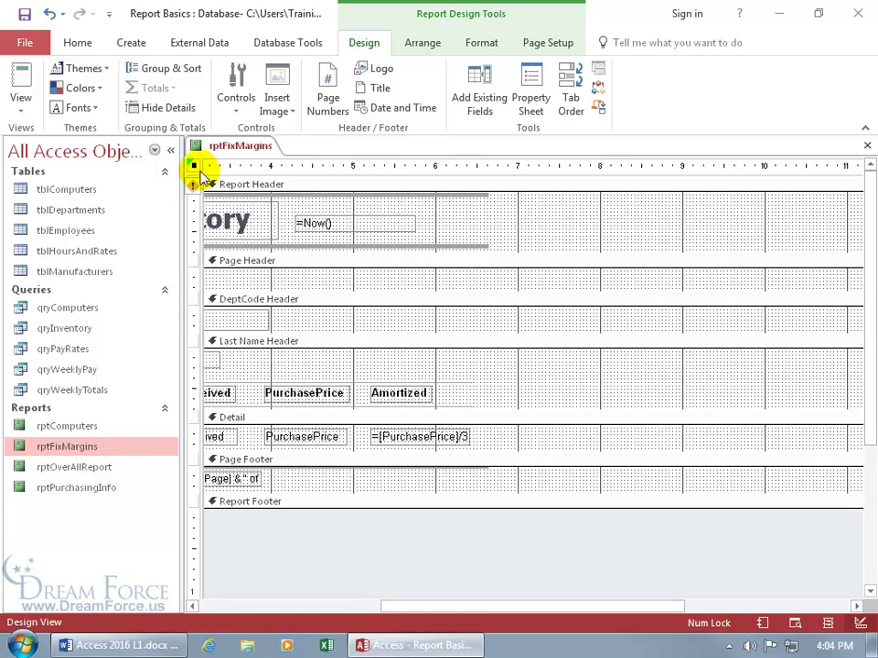
right_click(228, 151)
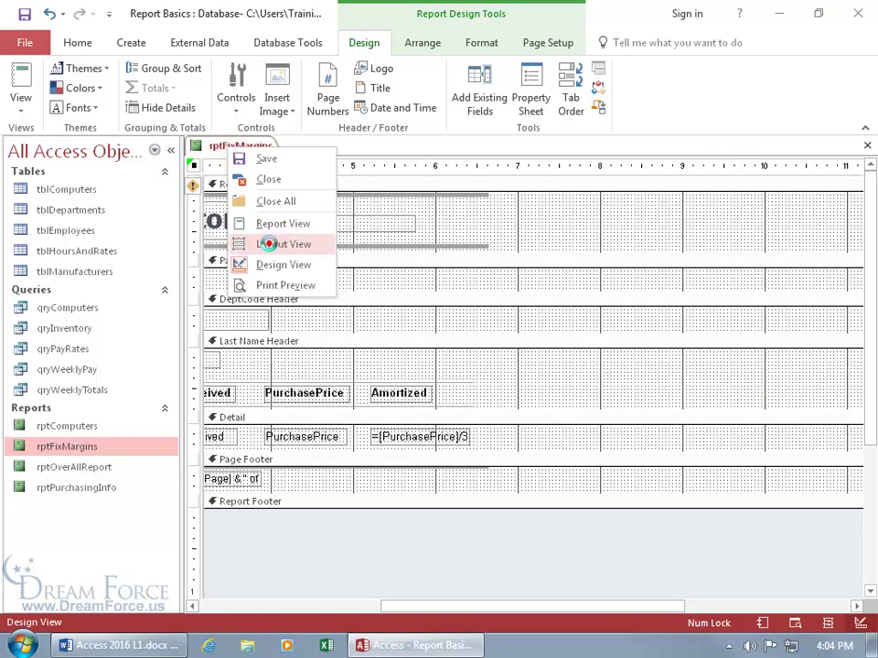
click(269, 246)
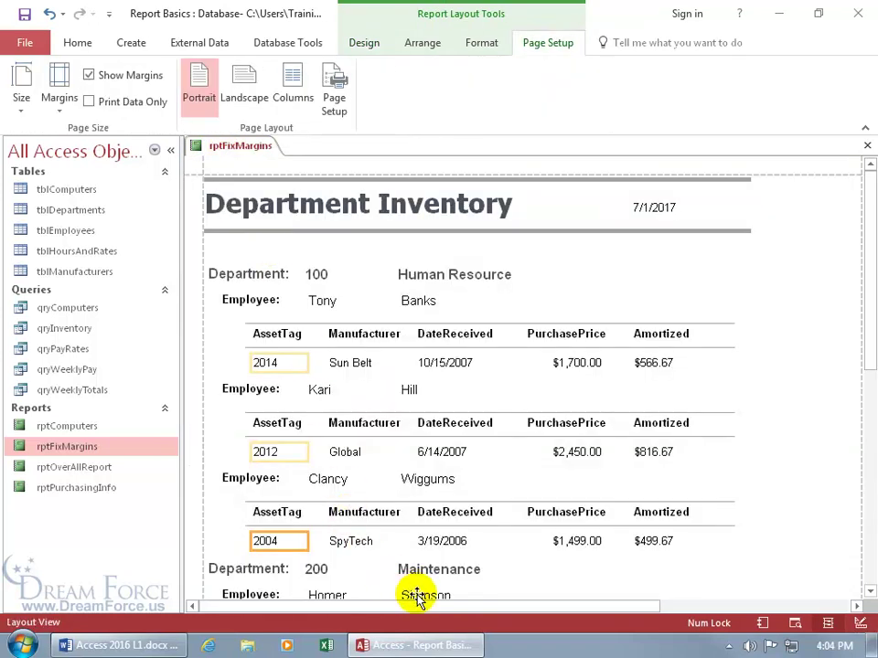
drag(425, 614, 510, 615)
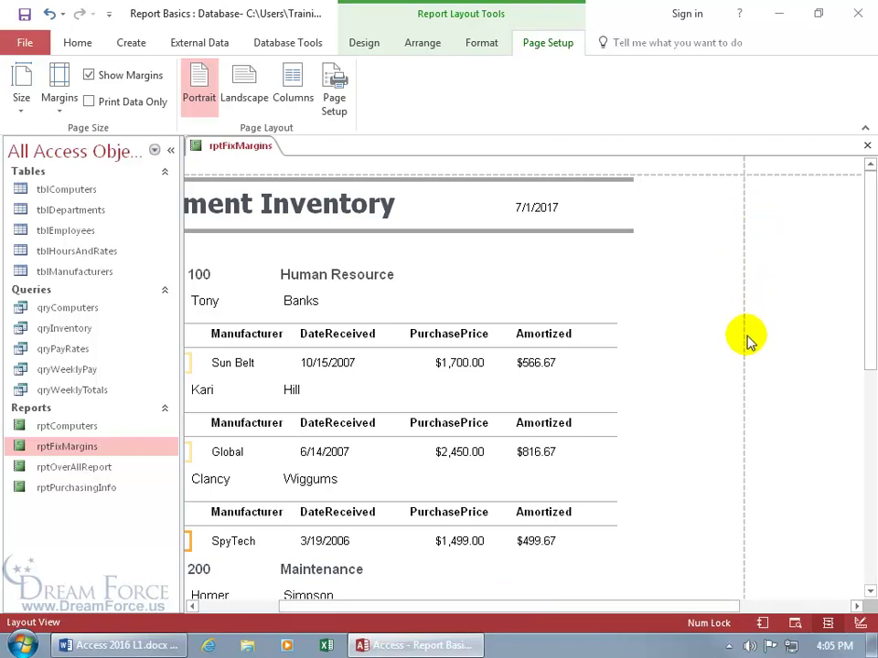
drag(633, 606, 773, 559)
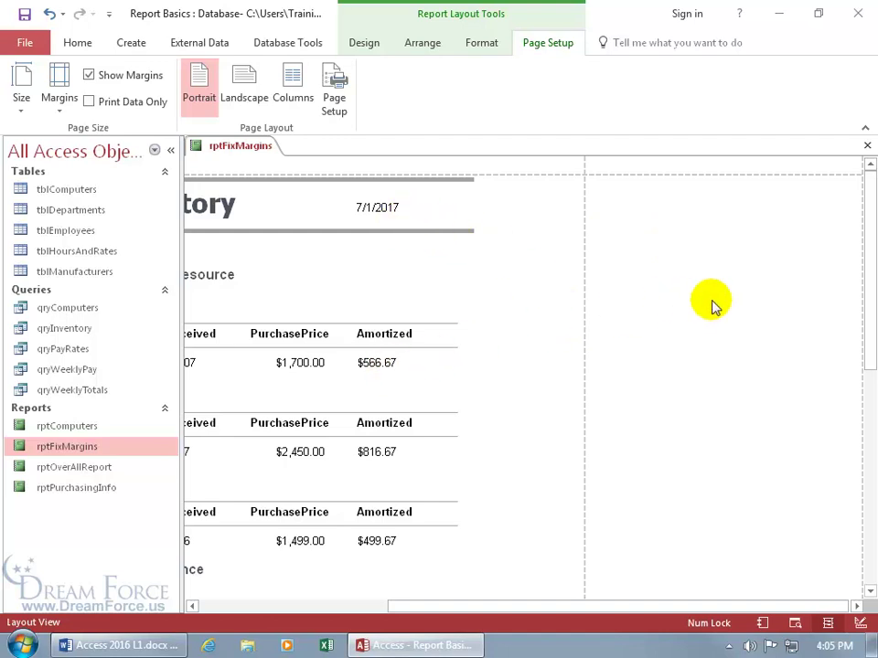
Set the report's right page margin to 2 inches in Page Setup.
click(332, 107)
drag(392, 230, 304, 233)
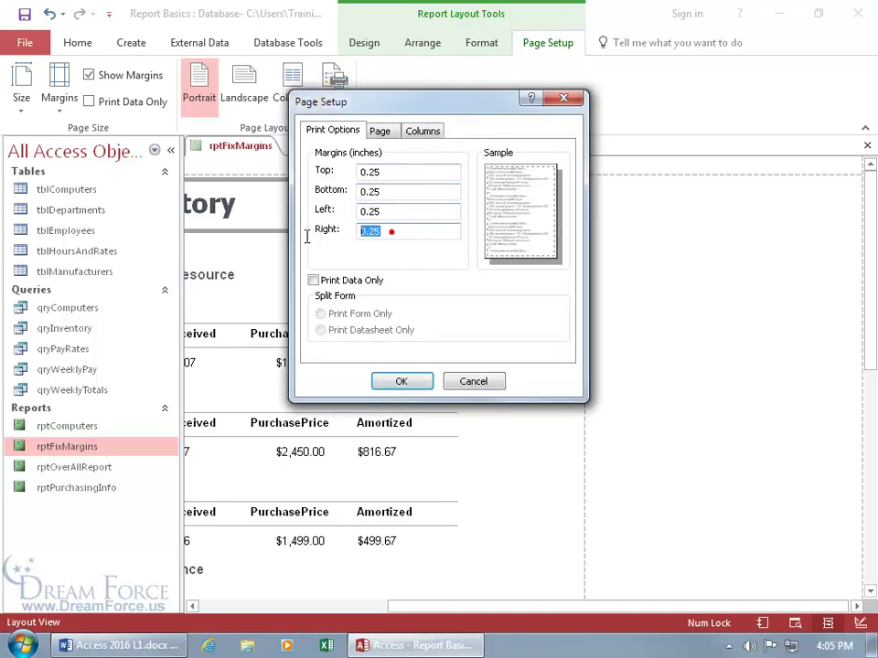
text(2)
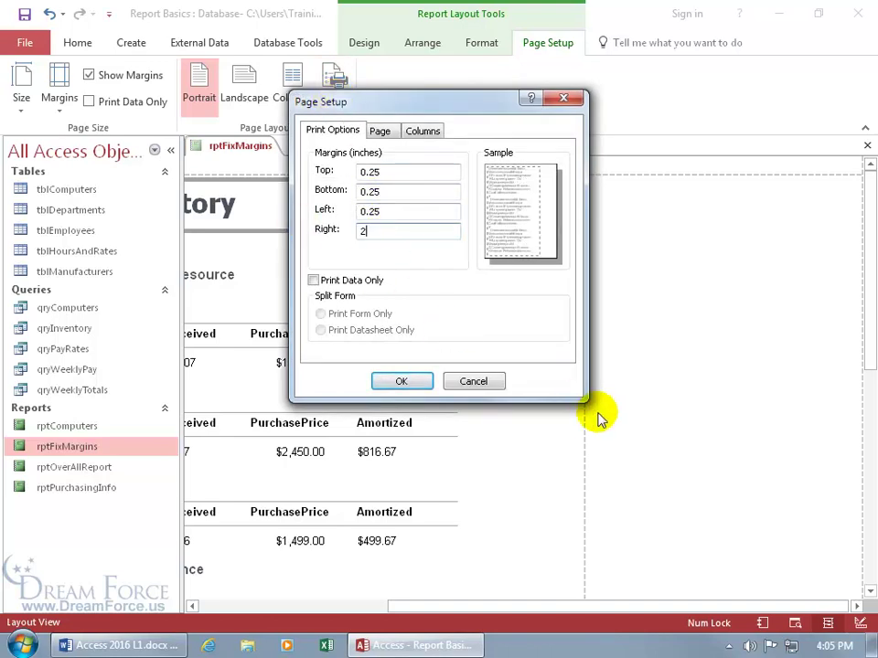
click(402, 381)
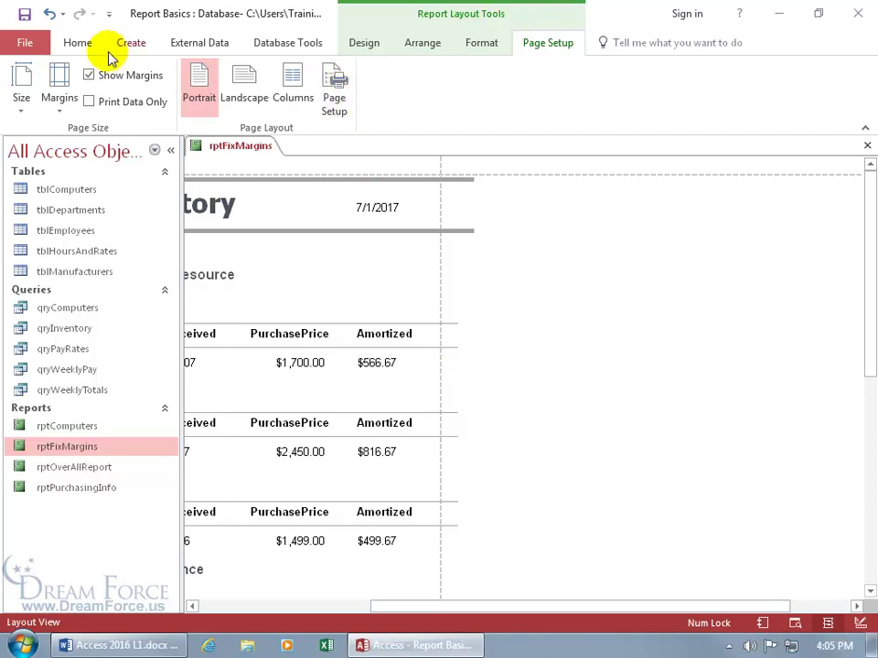
Undo the last change and set the report's right page margin to 0.25 inches.
click(47, 16)
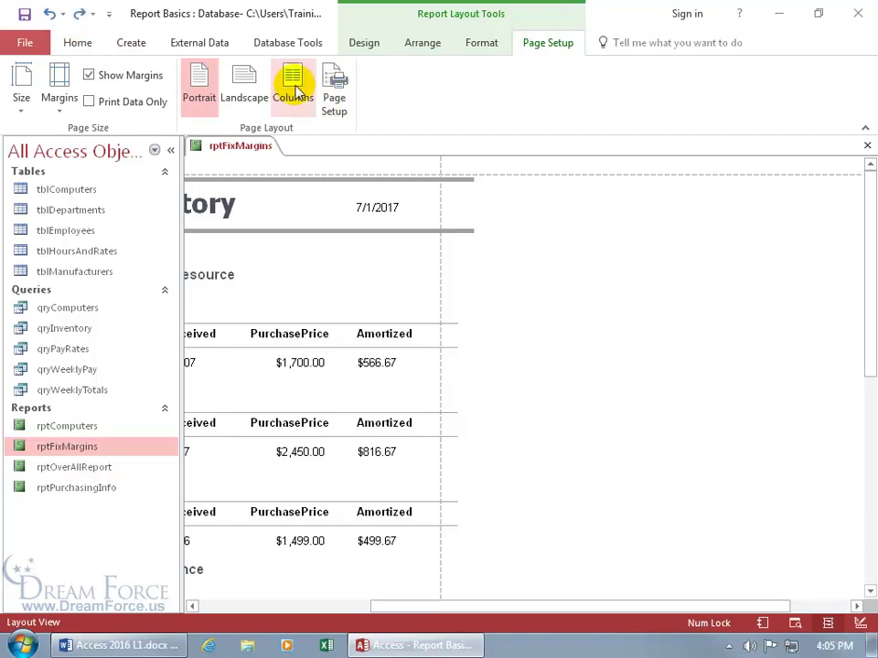
click(334, 87)
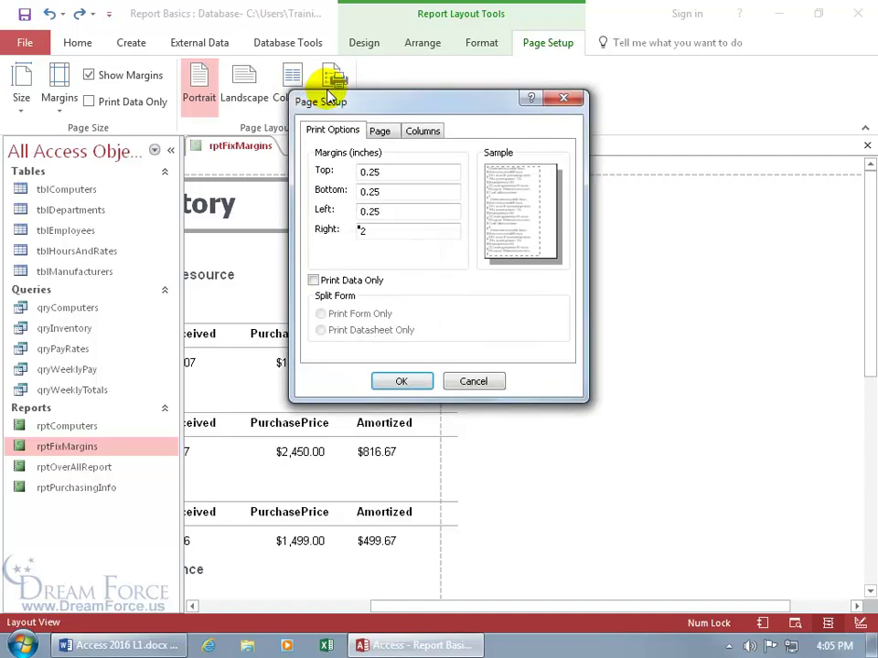
double_click(394, 230)
text(0.)
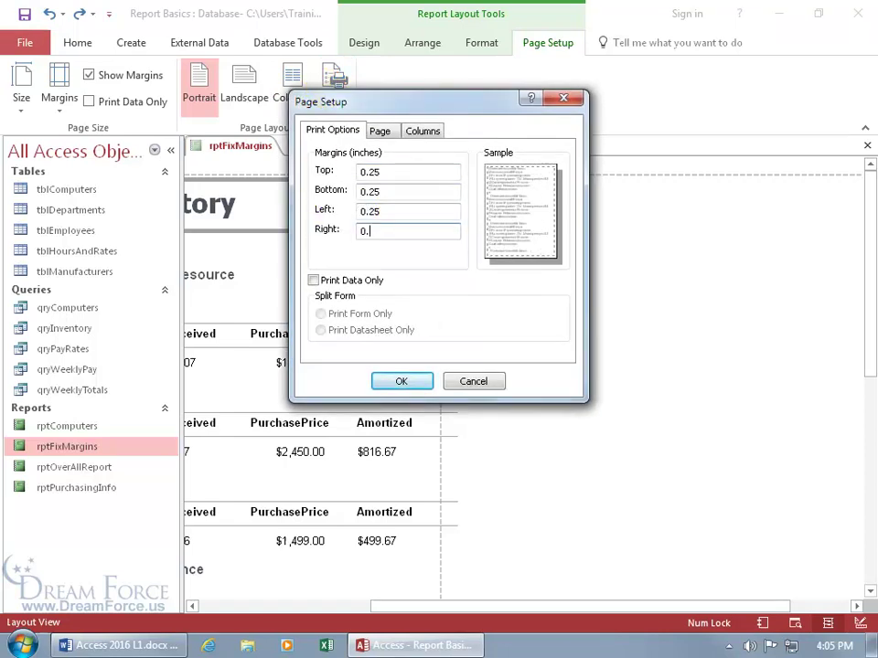
text(25)
key(Return)
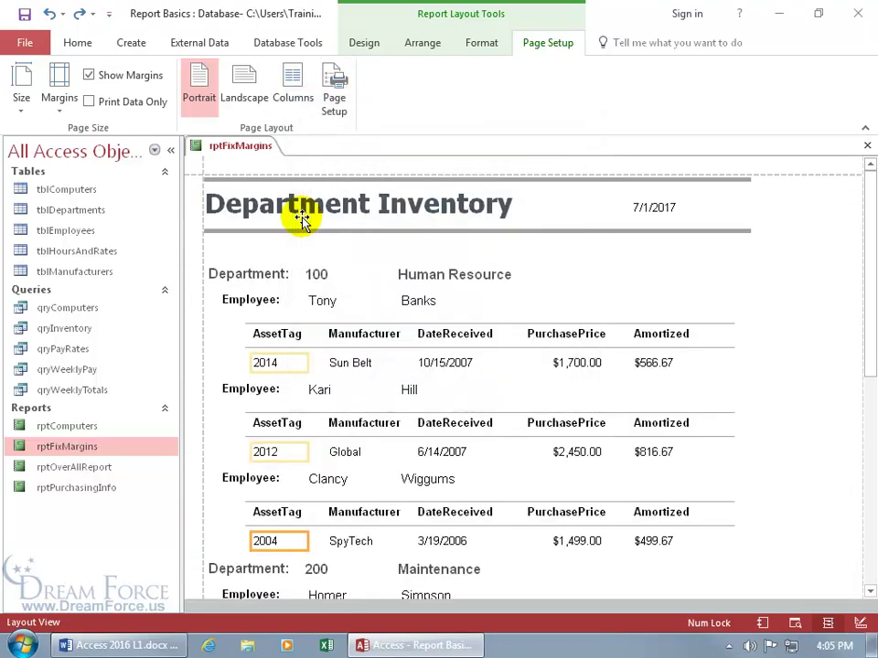
Reduce the report's width in Design View to about 6.6 inches, flush with the ends of the header lines.
right_click(239, 147)
click(287, 264)
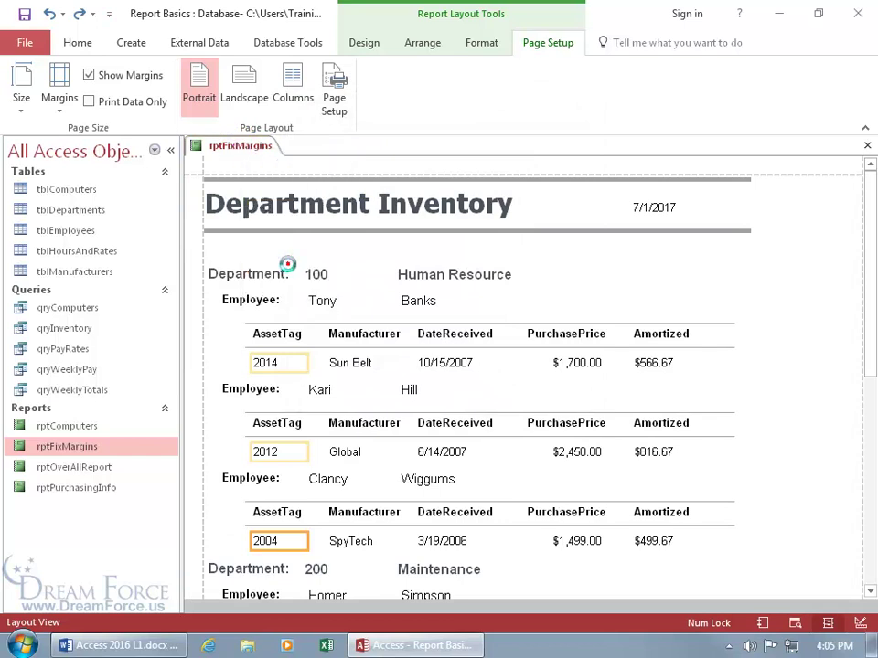
drag(494, 608, 640, 611)
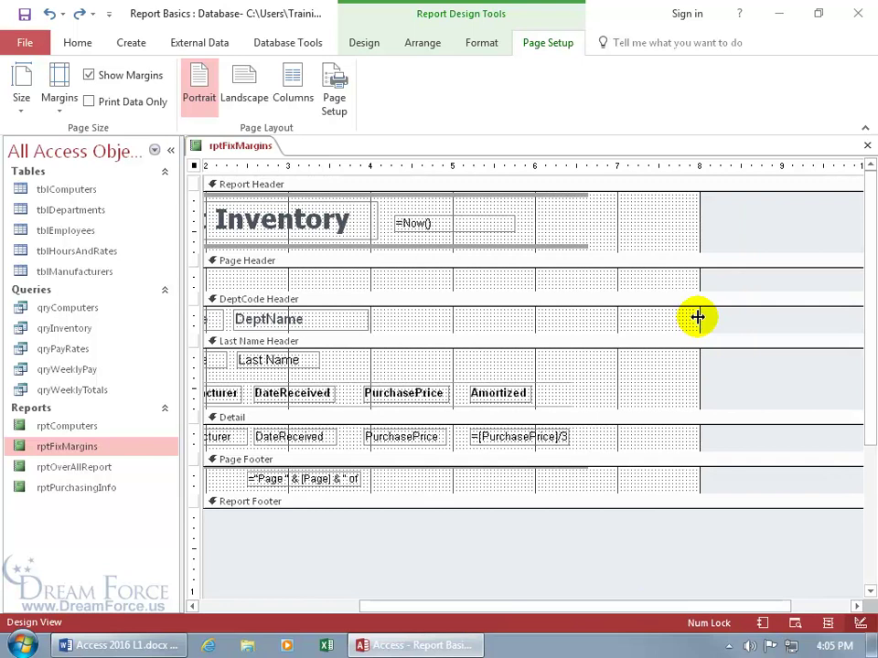
drag(696, 317, 549, 320)
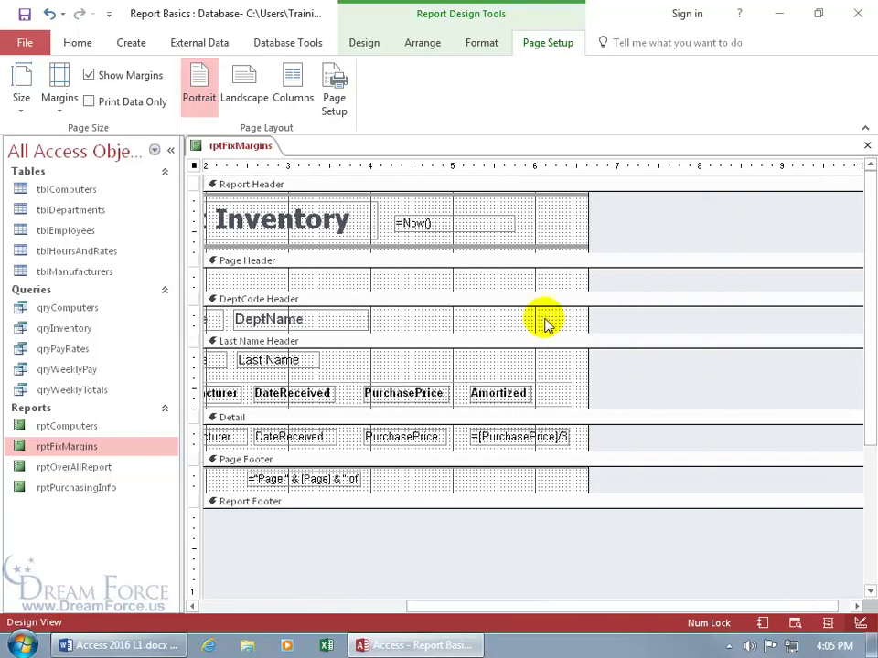
Open the report in Print Preview and check page 2 for blank output.
right_click(240, 148)
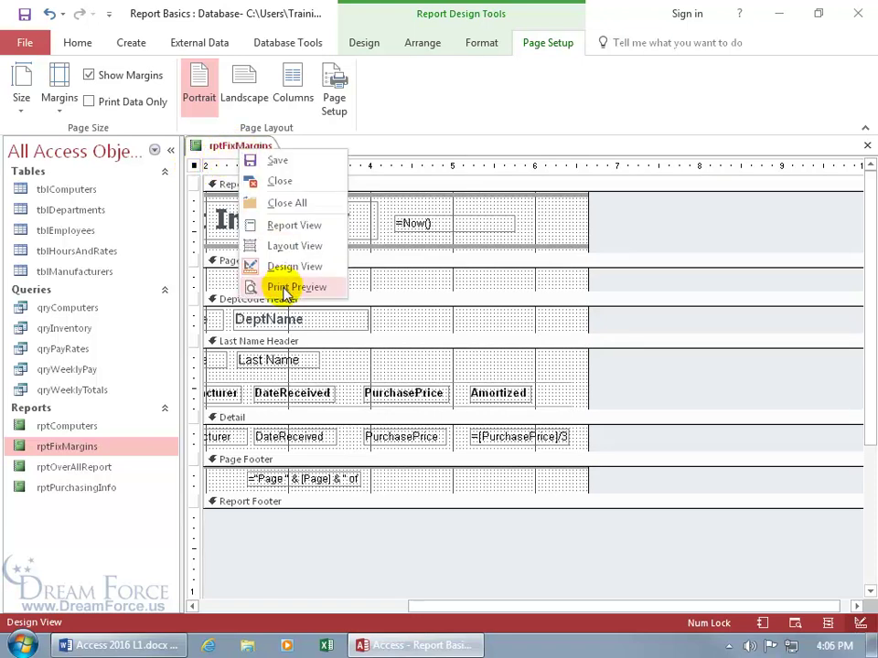
click(288, 286)
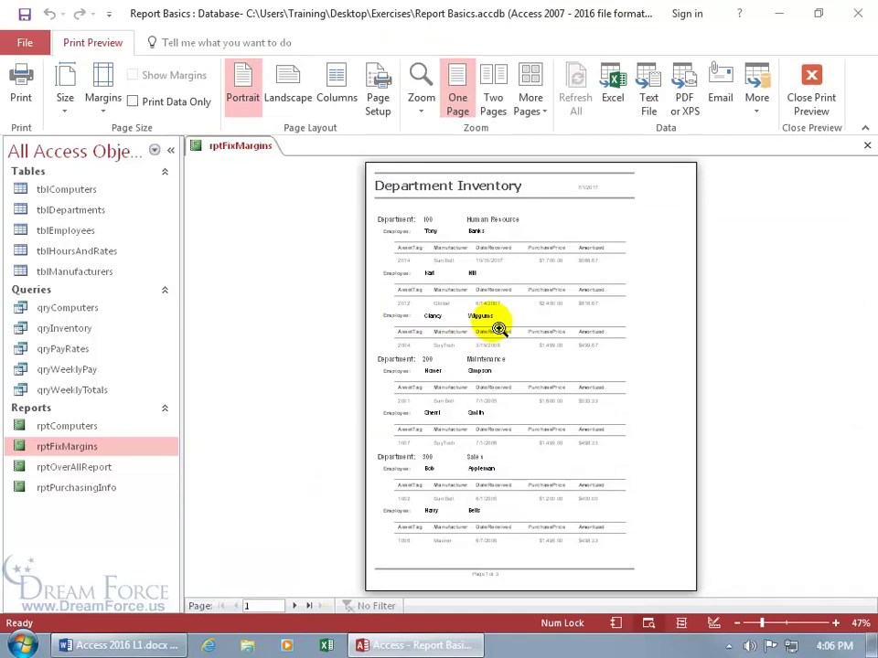
click(294, 605)
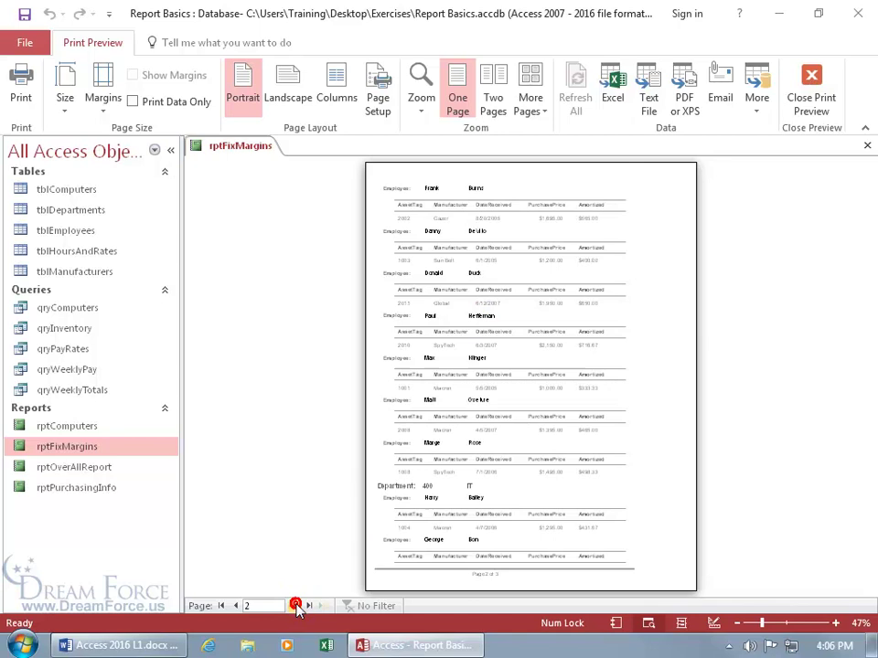